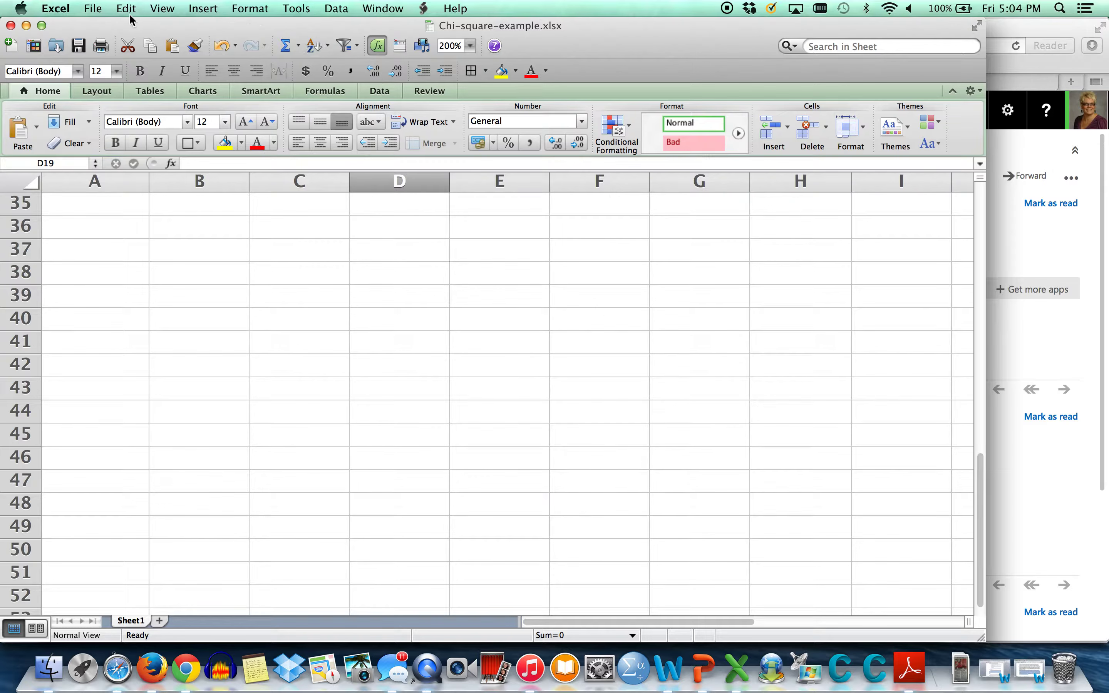
Open the recent workbook Chi-square-example.xlsx, show the top of its data, and shift the window slightly to the right
click(93, 9)
mouse_move(137, 85)
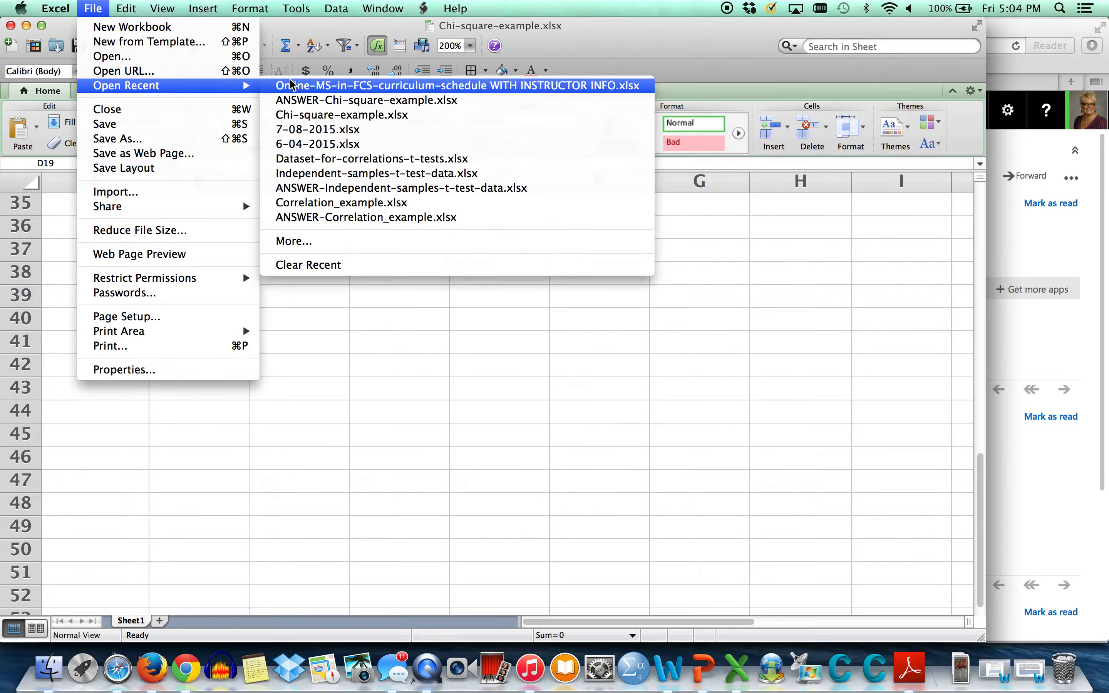
click(302, 116)
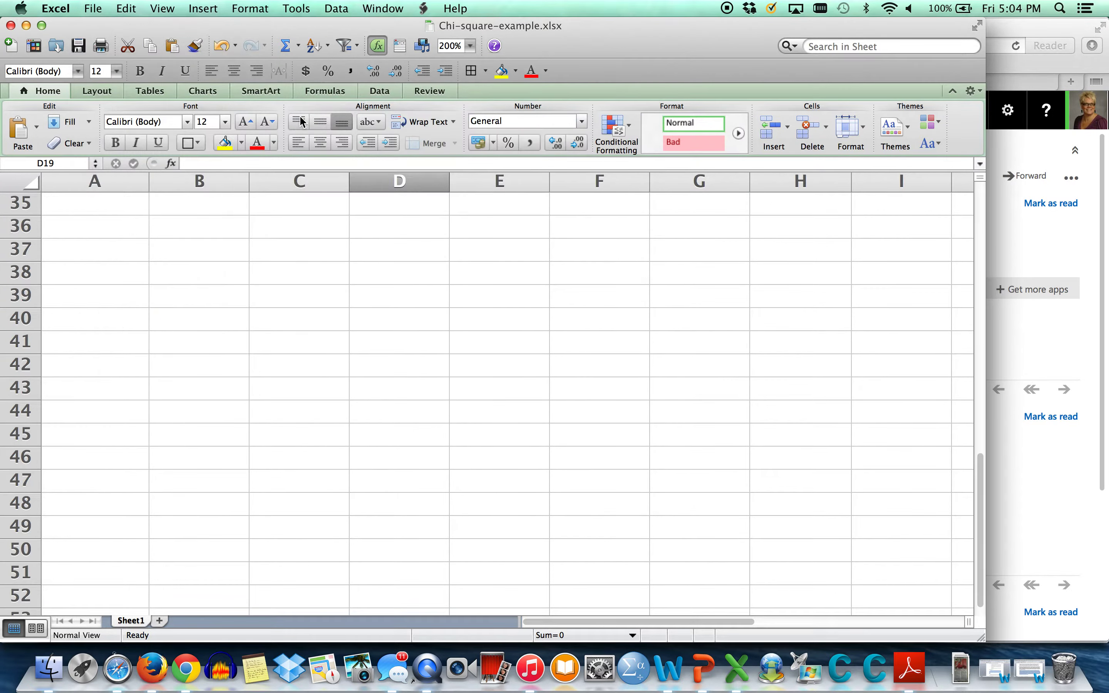
scroll(486, 328, up, 10)
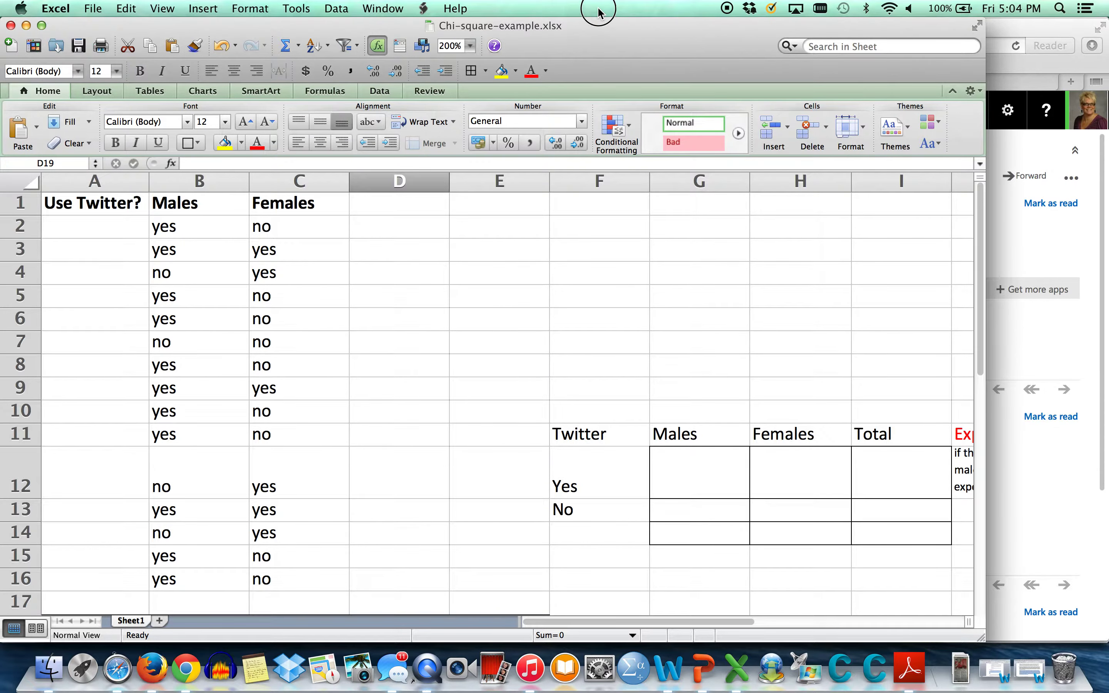
drag(588, 30, 625, 29)
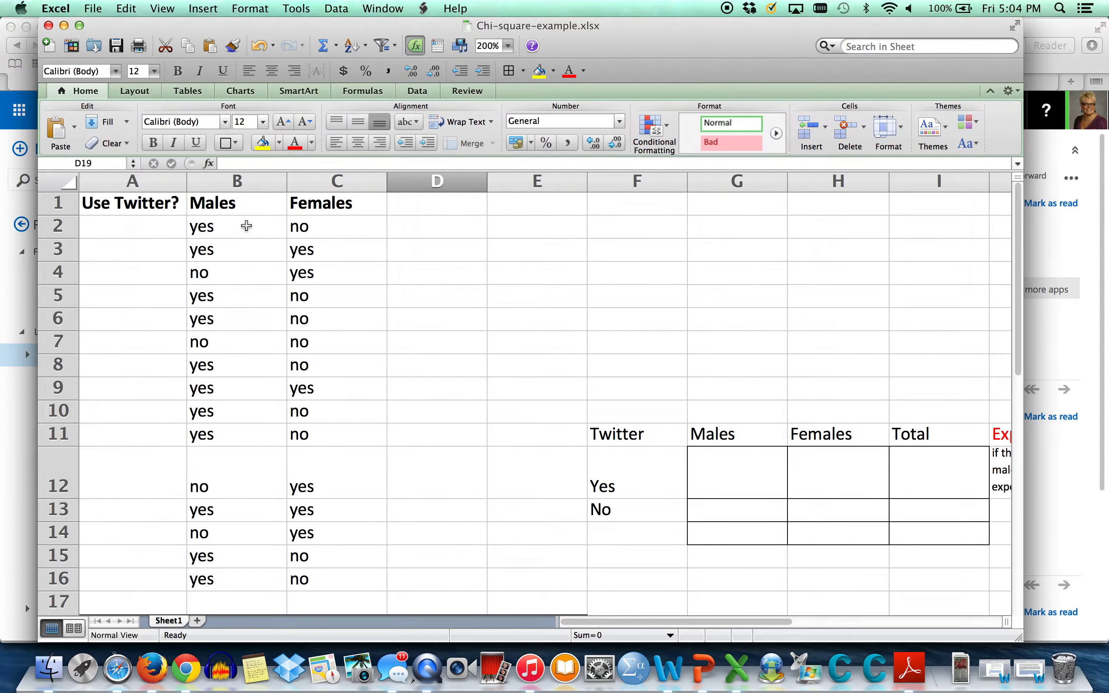
Count the Males responses and enter the observed values 11 for Yes in B19 and 4 for No in B20
scroll(245, 365, down, 10)
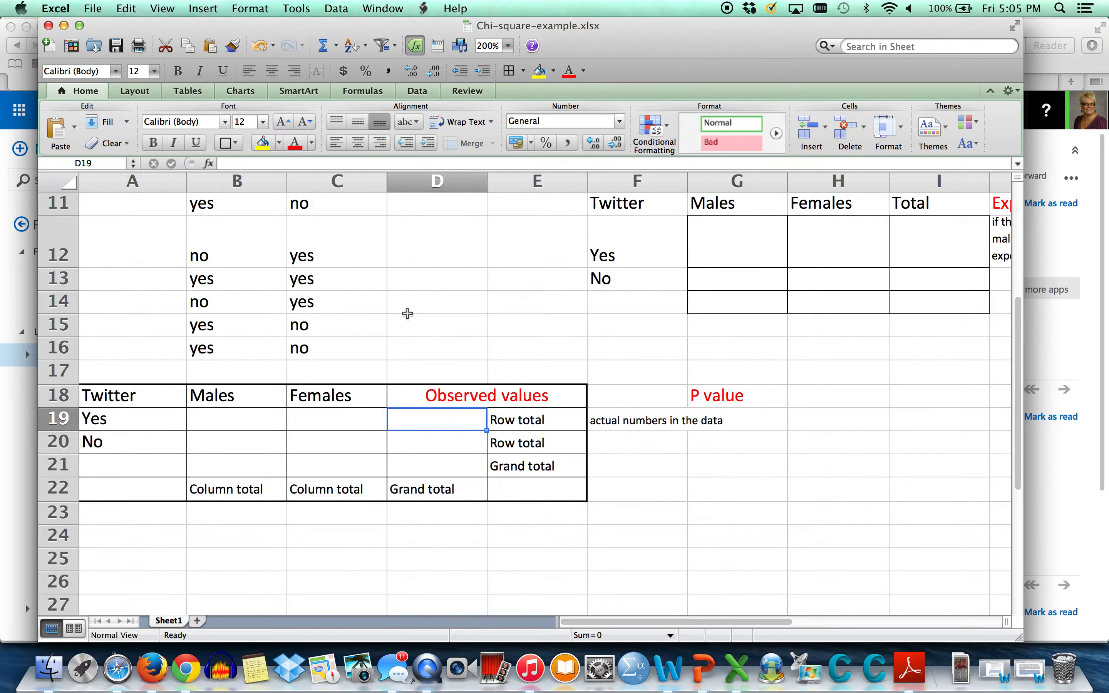
scroll(409, 295, up, 5)
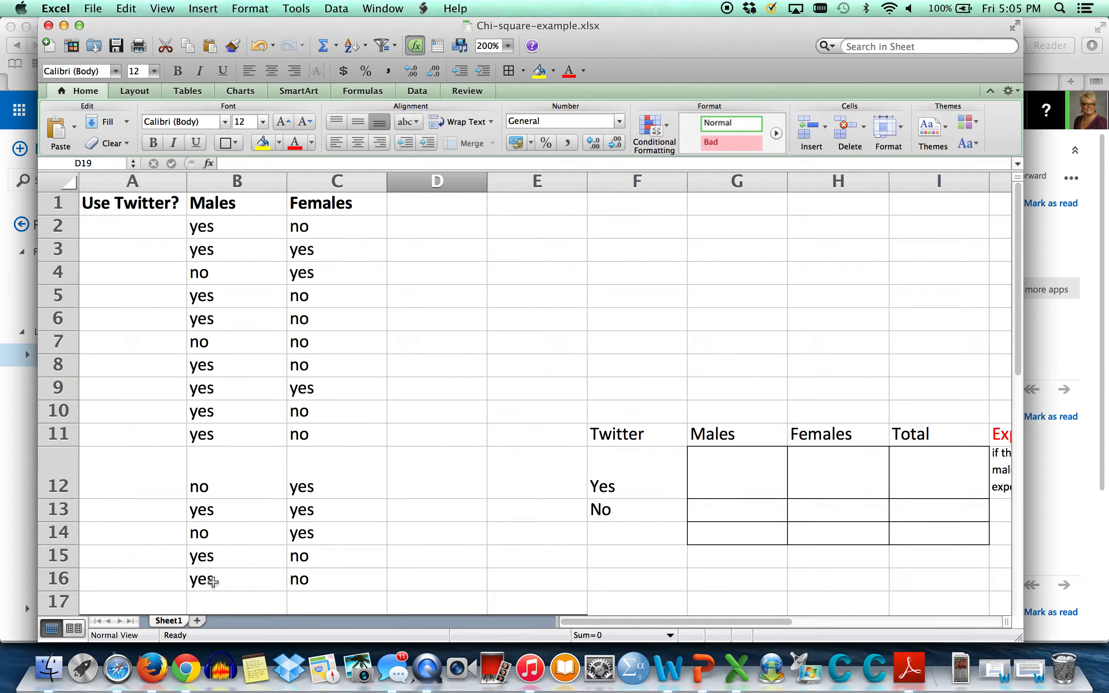
scroll(213, 581, down, 5)
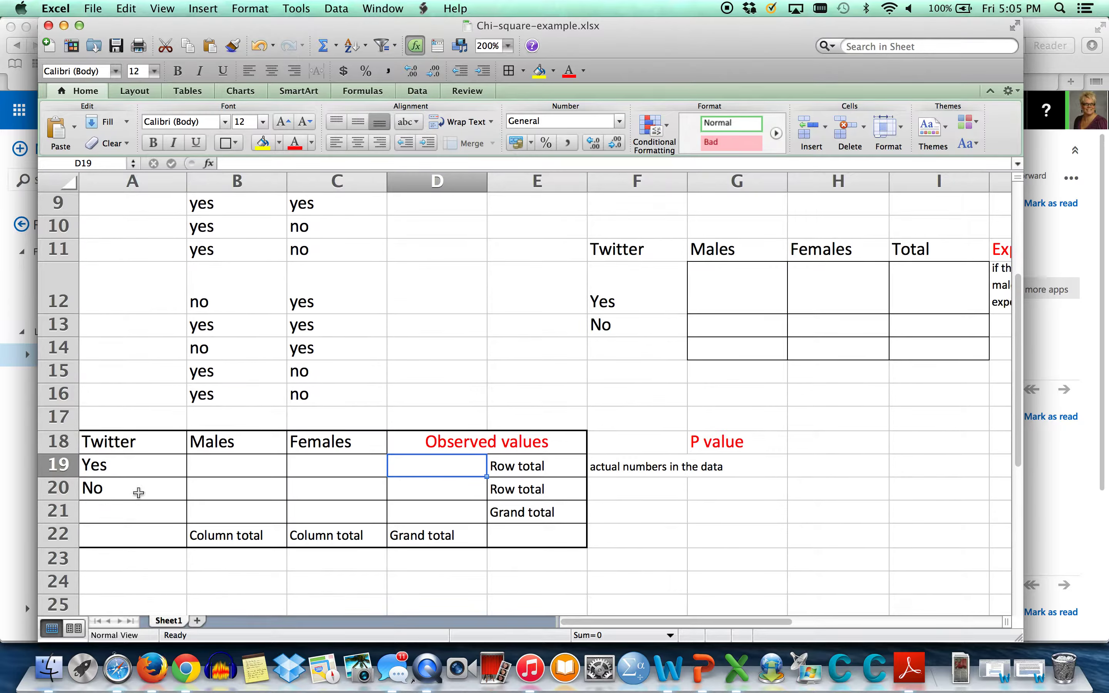
click(218, 465)
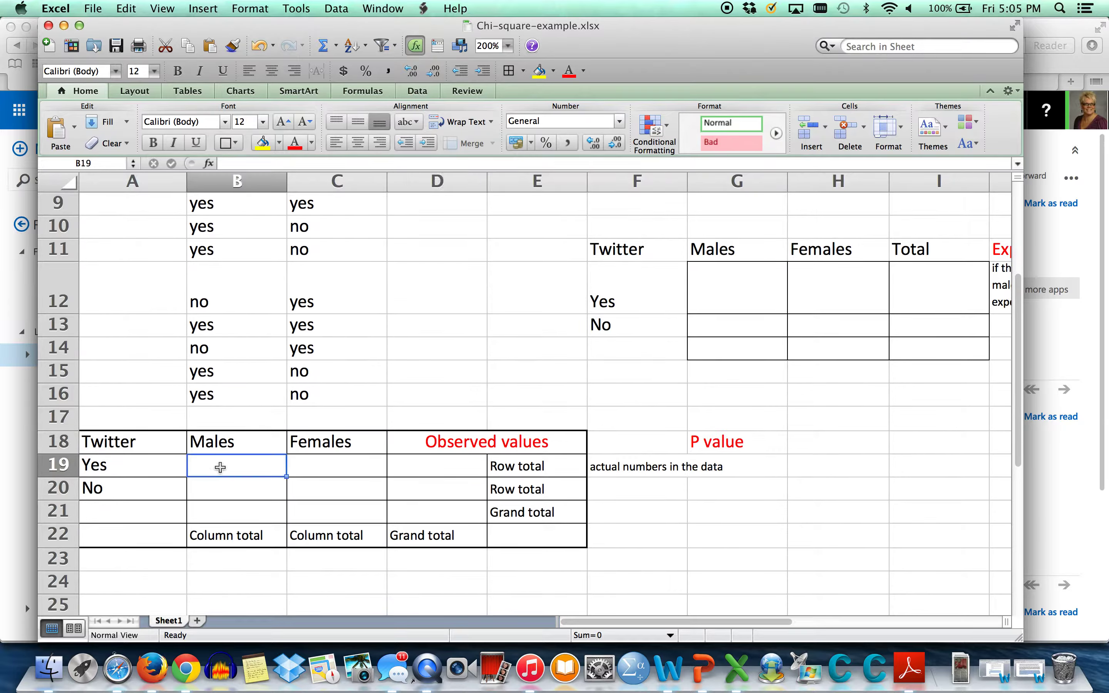
text(11)
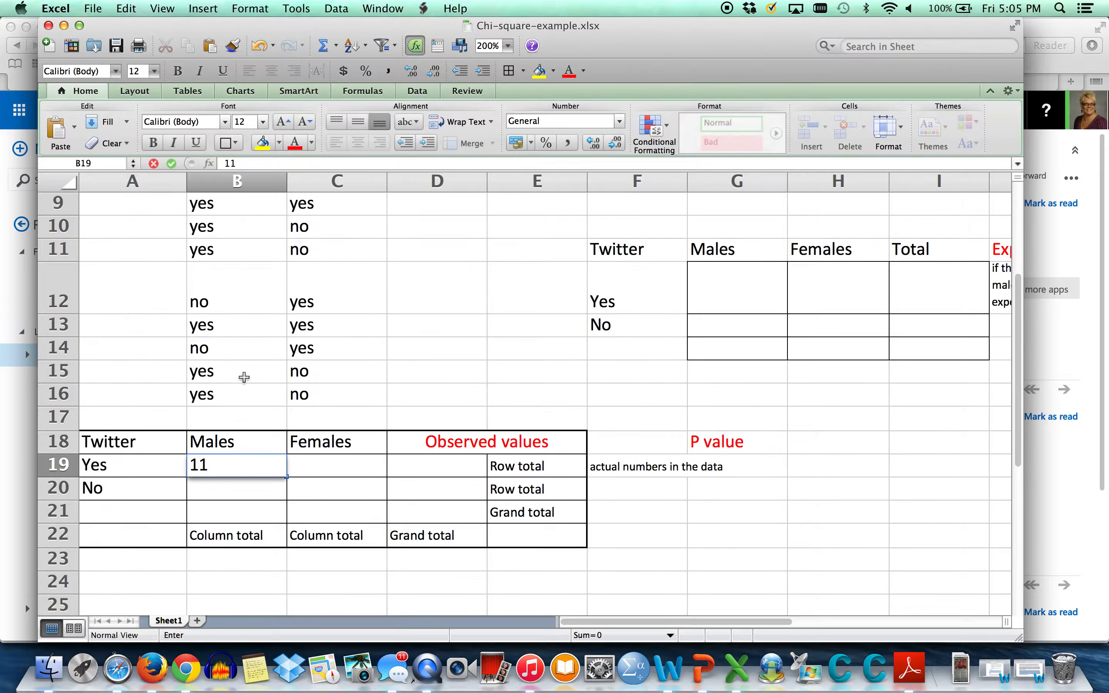
scroll(258, 345, up, 8)
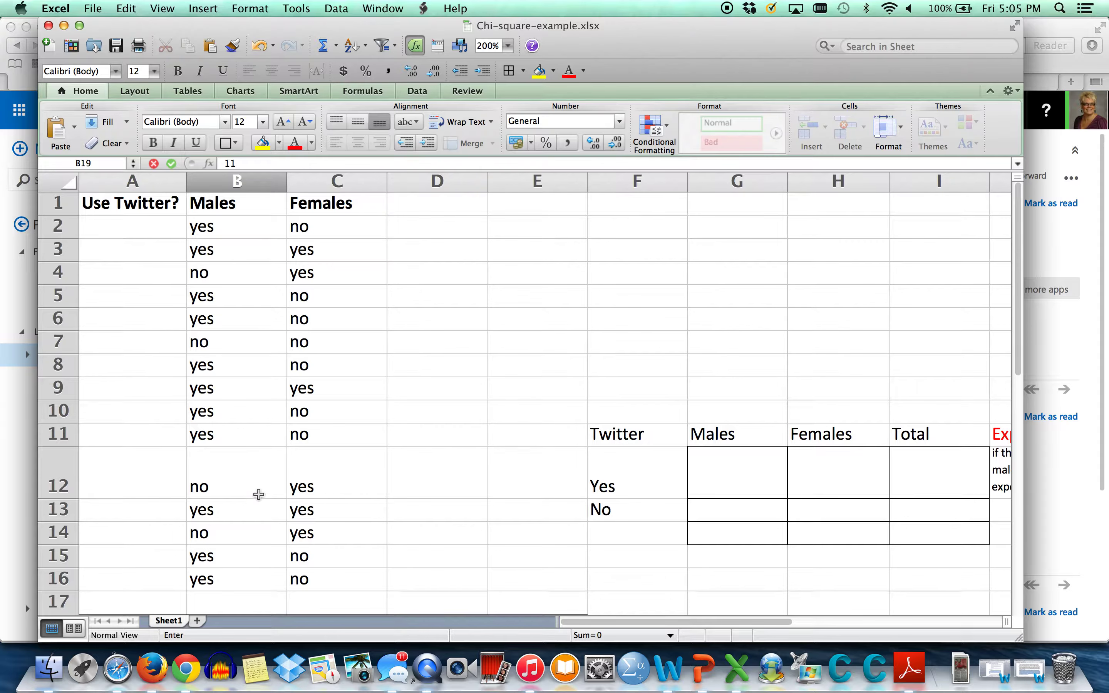
scroll(257, 493, down, 9)
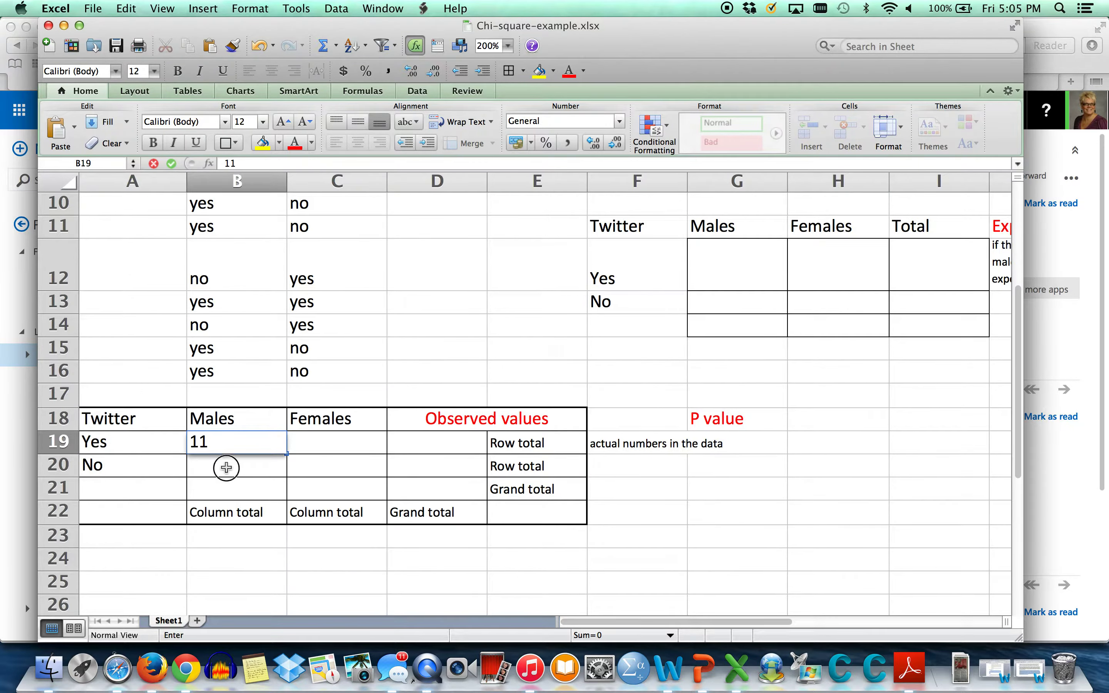
click(226, 466)
text(4)
key(Return)
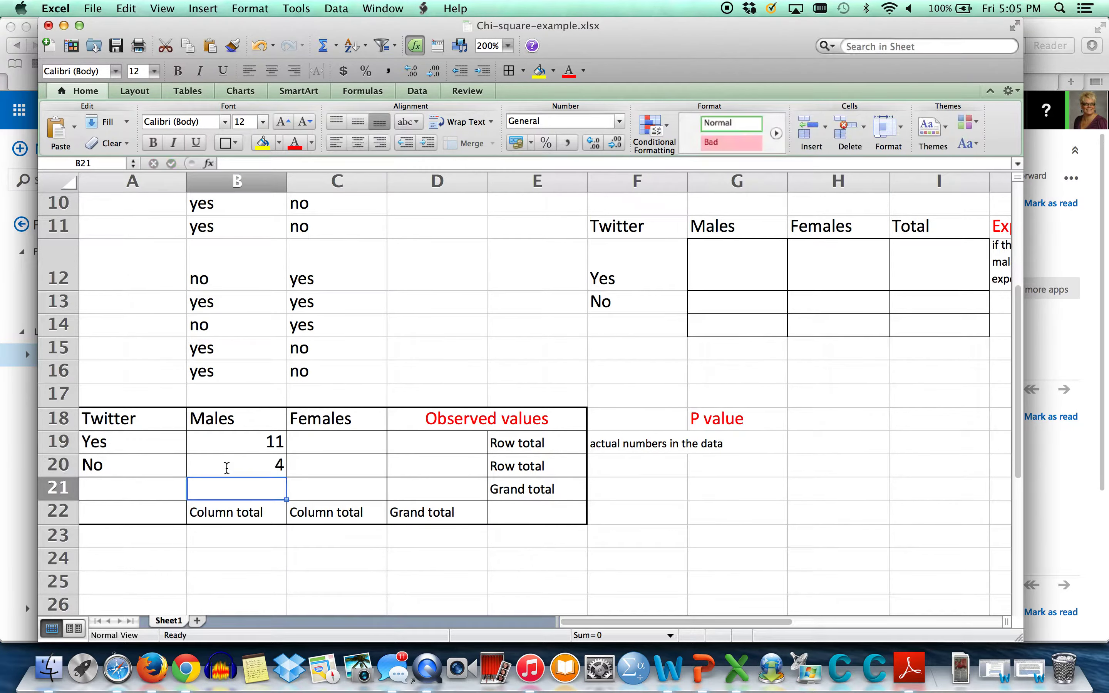
Count the Females responses and enter the observed values 6 for Yes in C19 and 9 for No in C20
scroll(415, 246, up, 9)
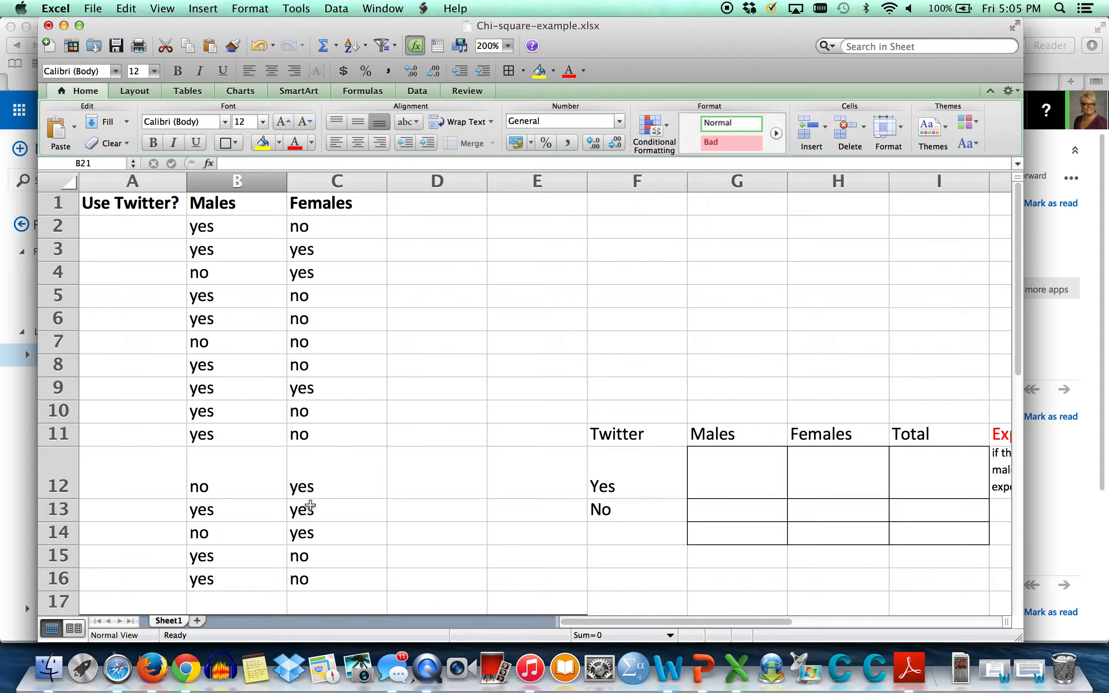
scroll(371, 535, down, 7)
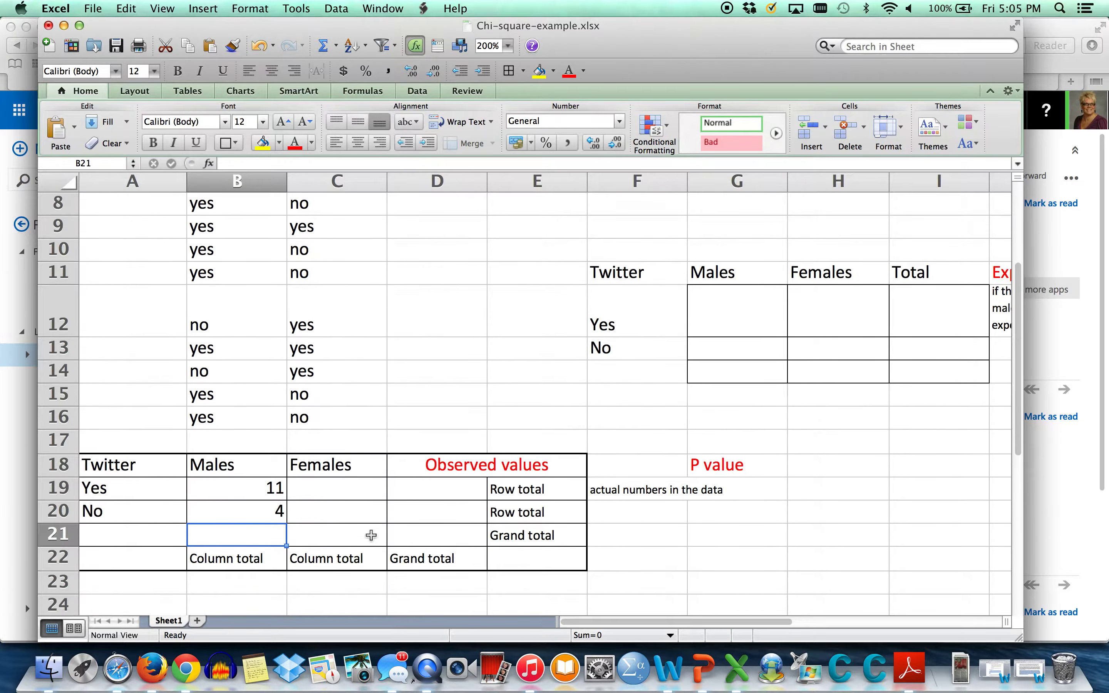
click(338, 489)
text(6)
key(Return)
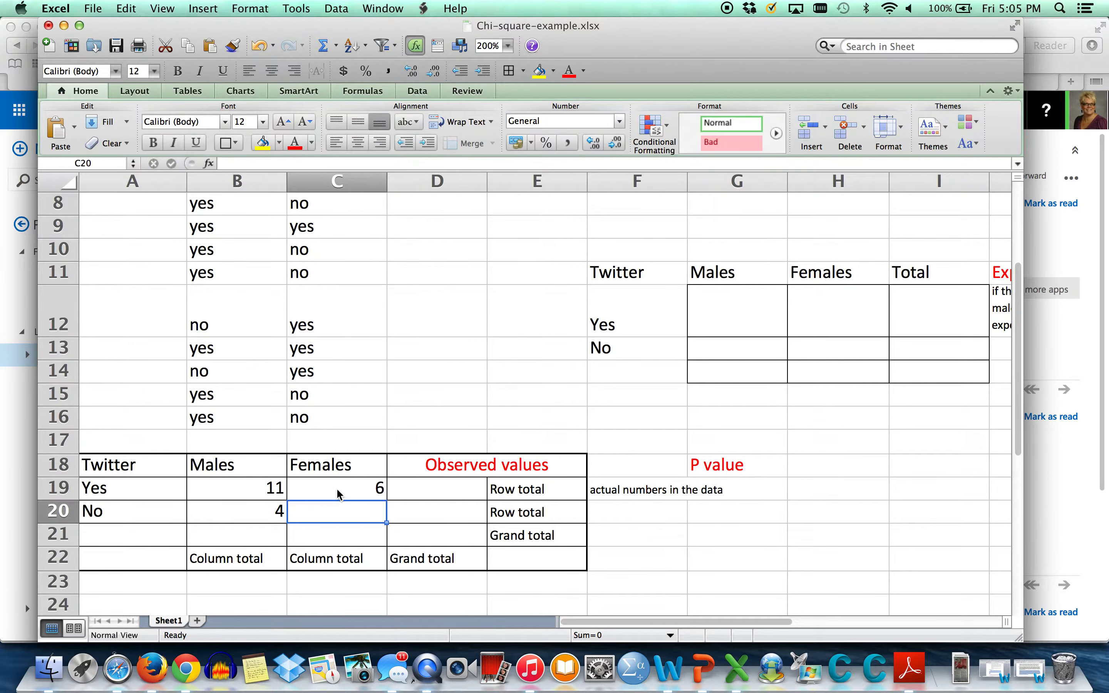
scroll(371, 213, up, 6)
scroll(371, 214, up, 1)
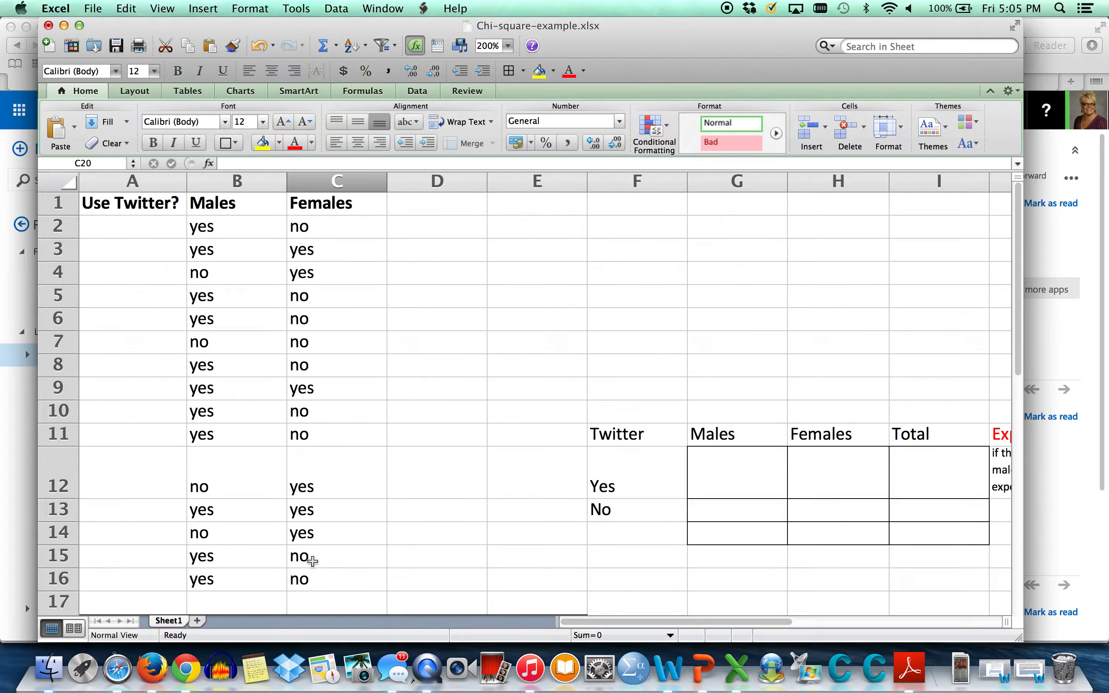
scroll(359, 556, down, 7)
scroll(360, 557, down, 1)
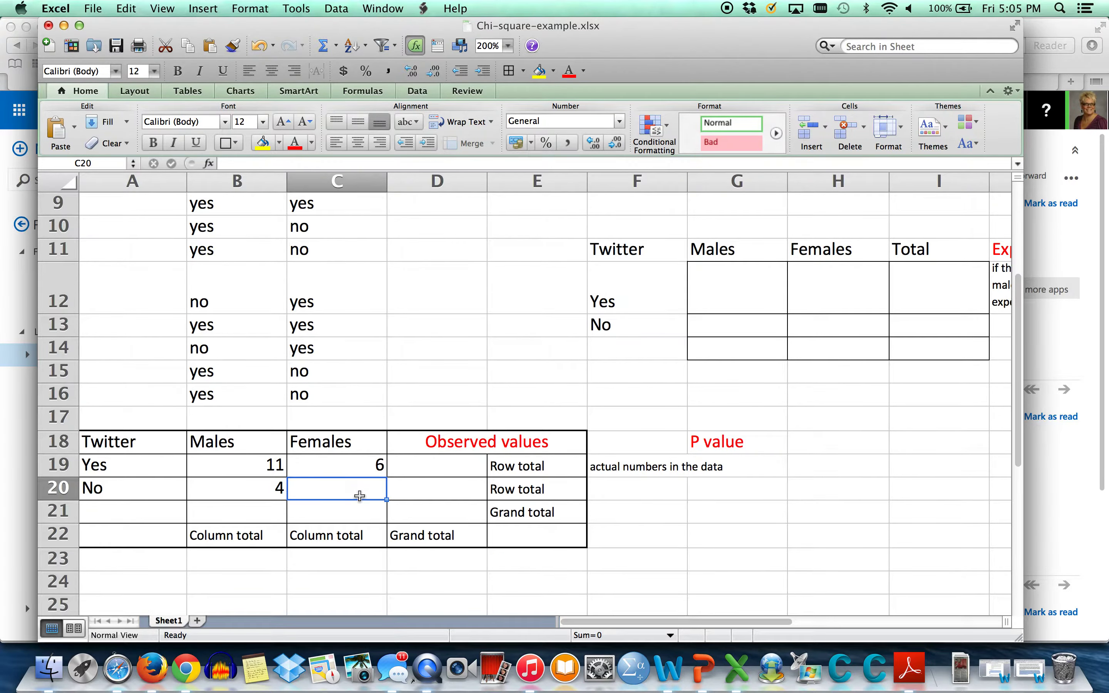
text(9)
key(Return)
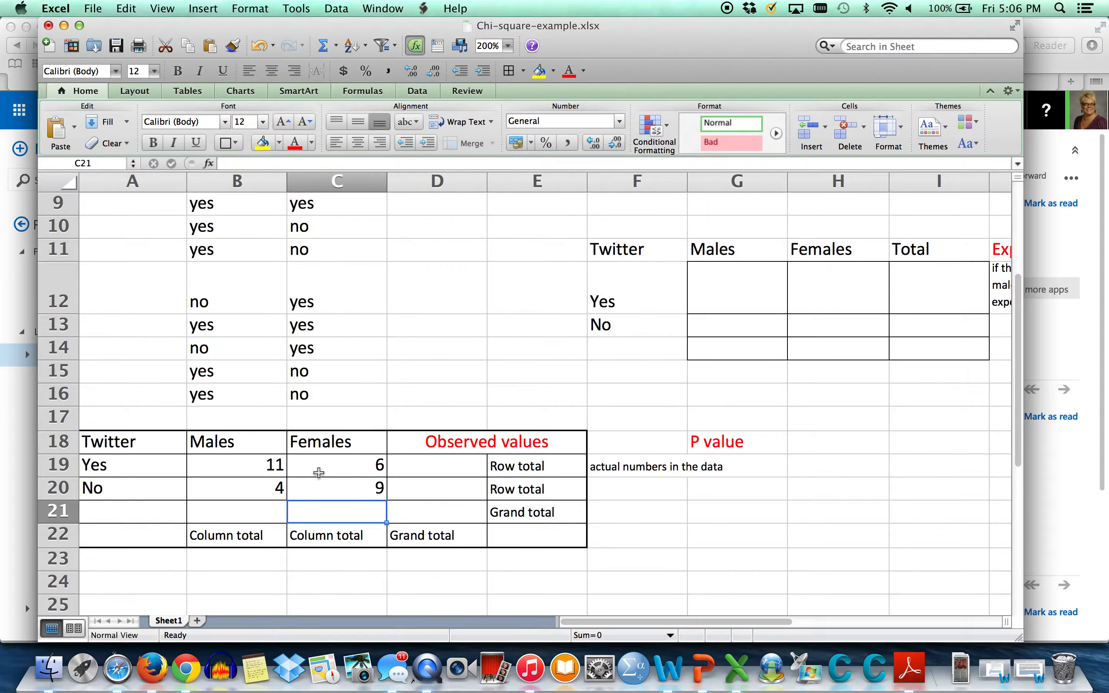
Enter 15 as the column total for both Males and Females in cells B21 and C21
click(251, 519)
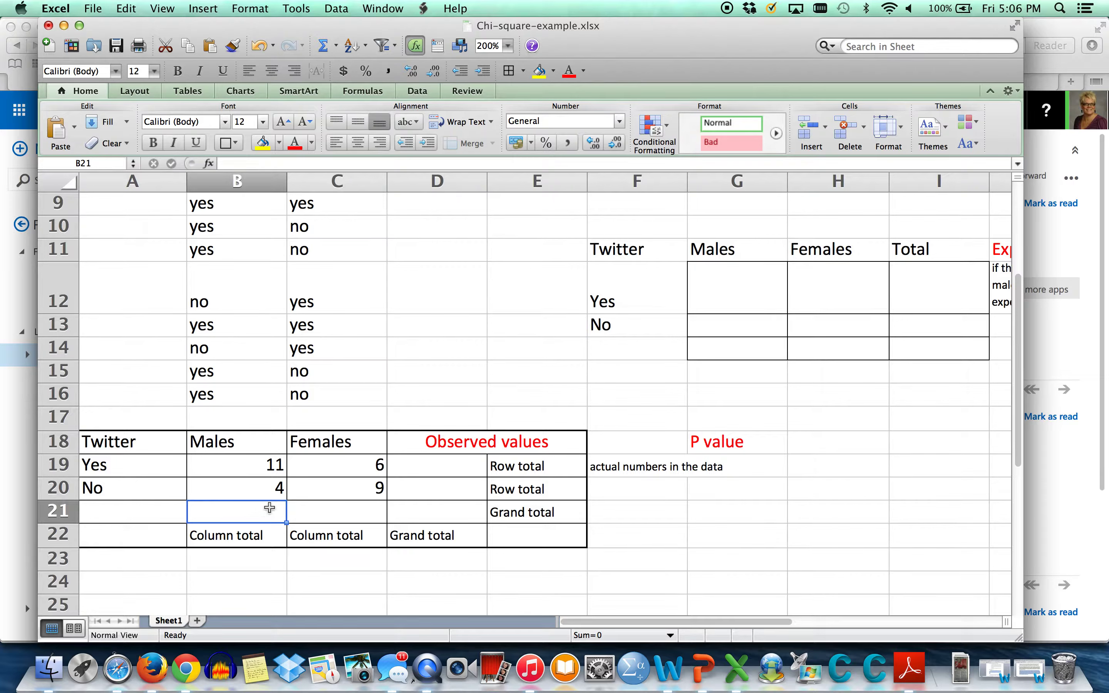
text(15)
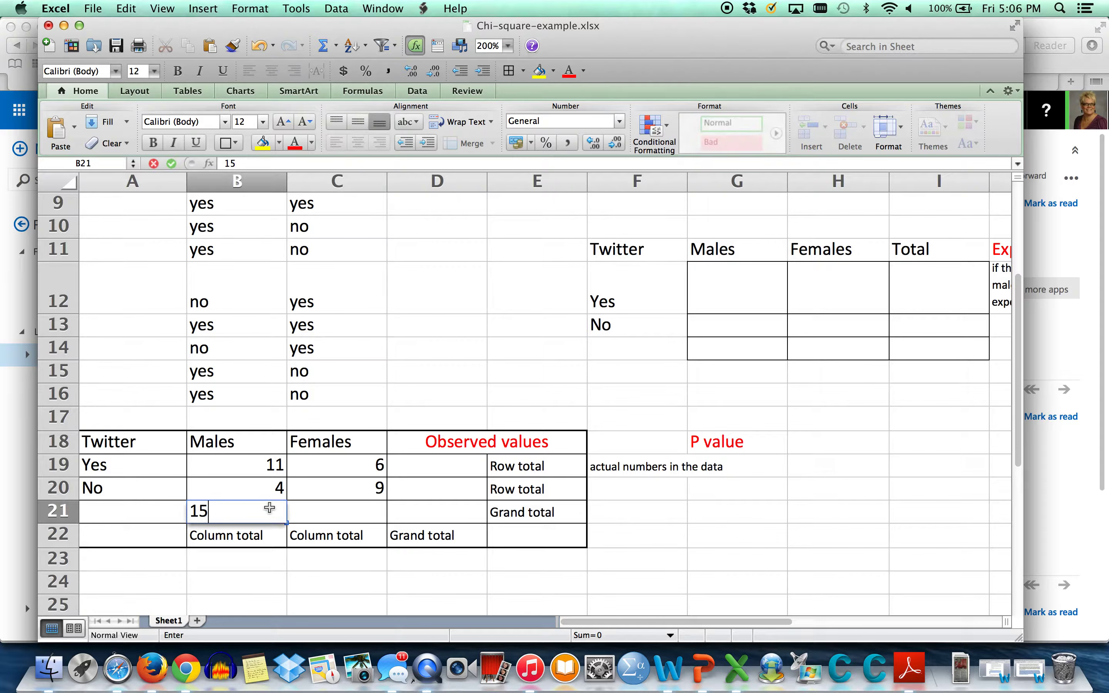
click(374, 515)
text(15)
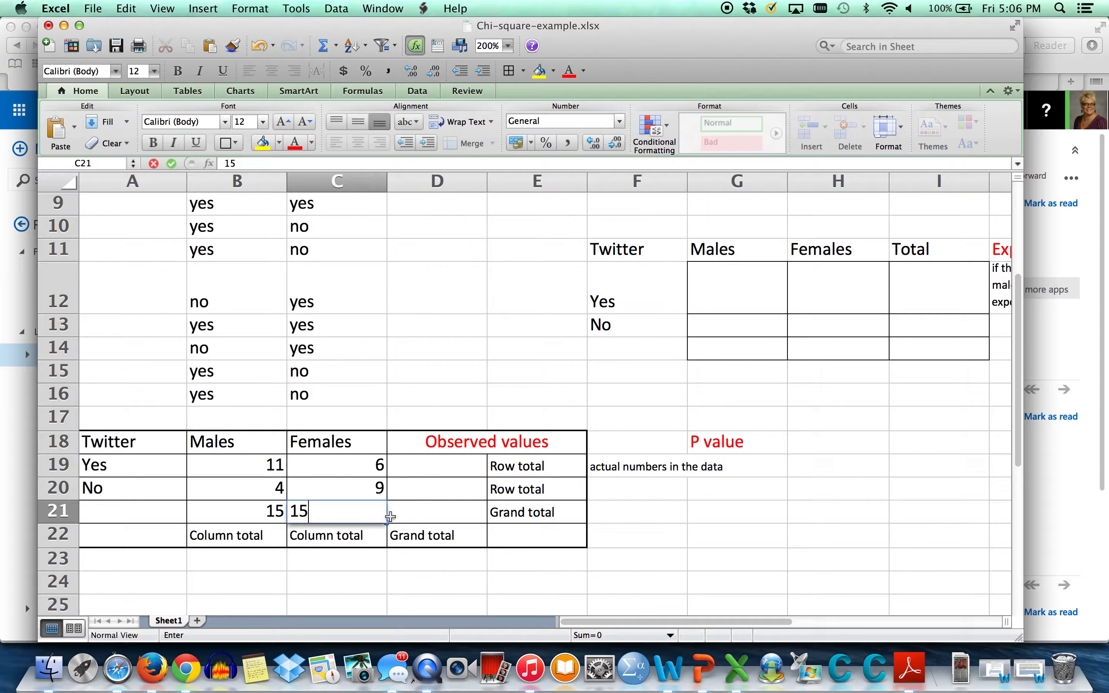
key(Return)
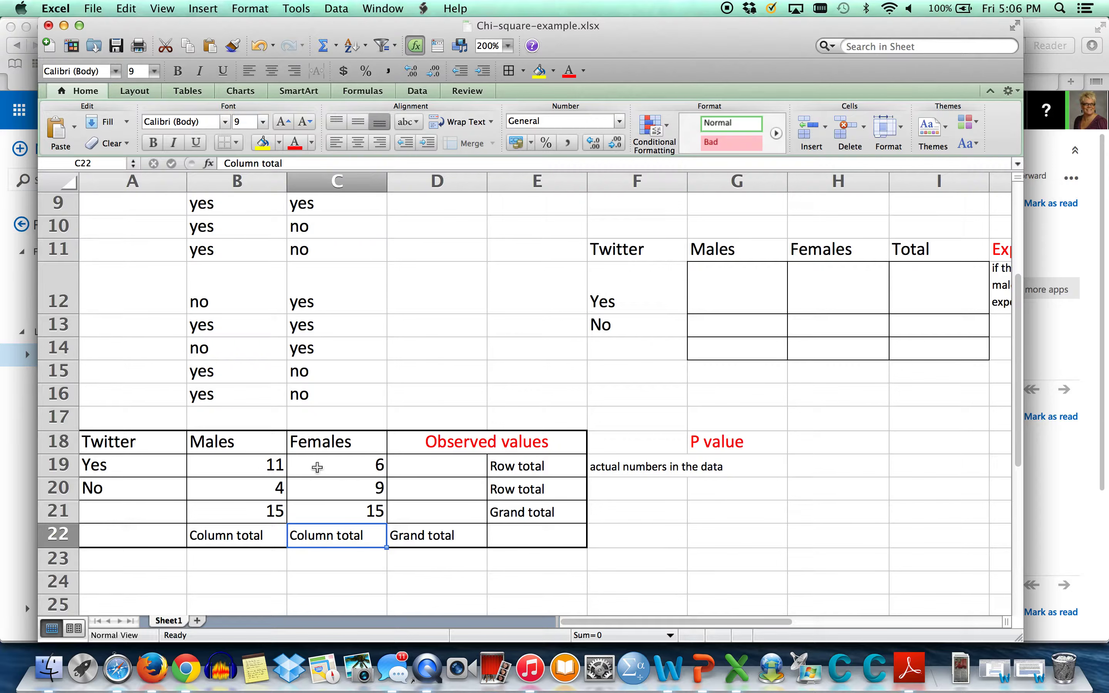
Enter the row totals 17 in D19 and 13 in D20, and the grand total 30 in D21
click(432, 468)
text(17)
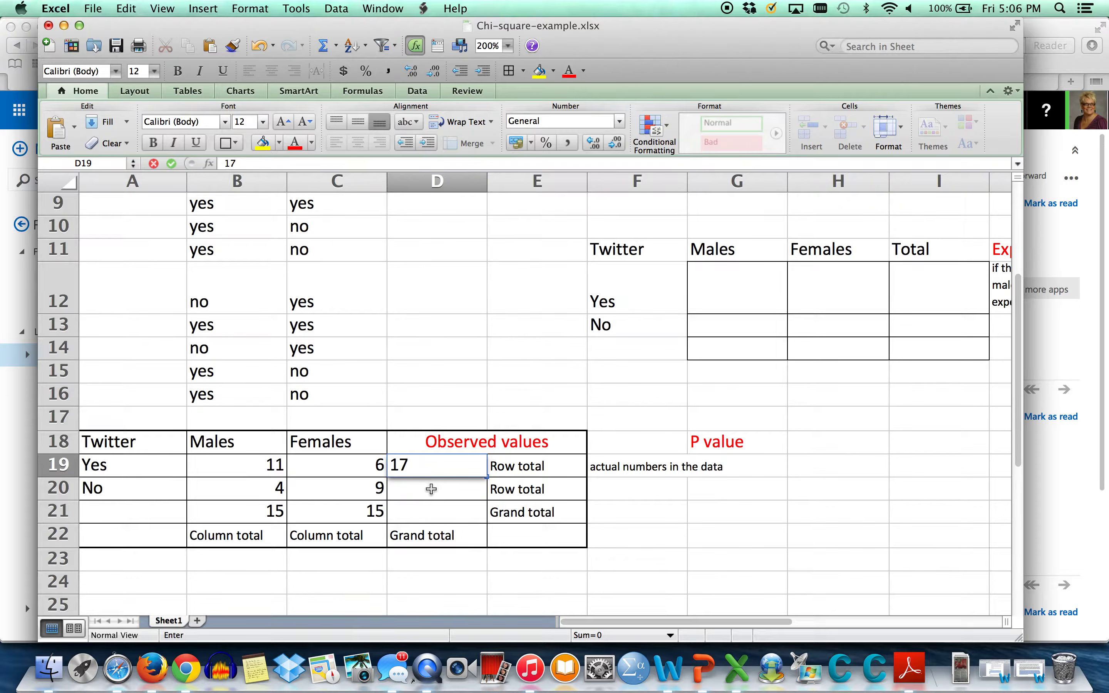
key(Return)
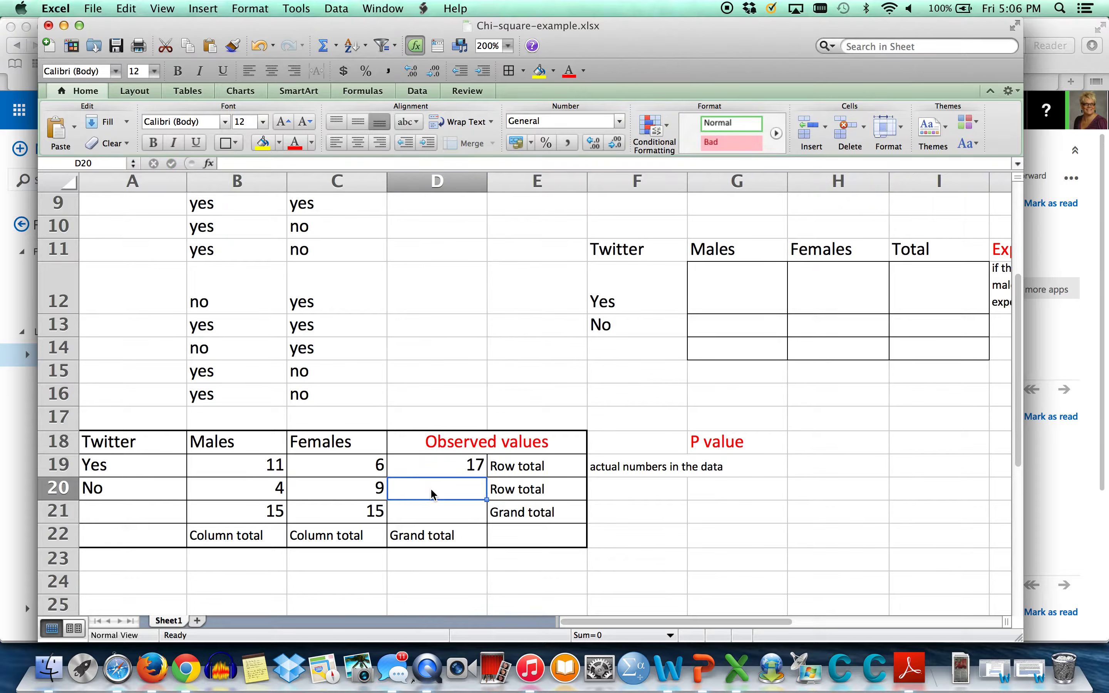
text(13)
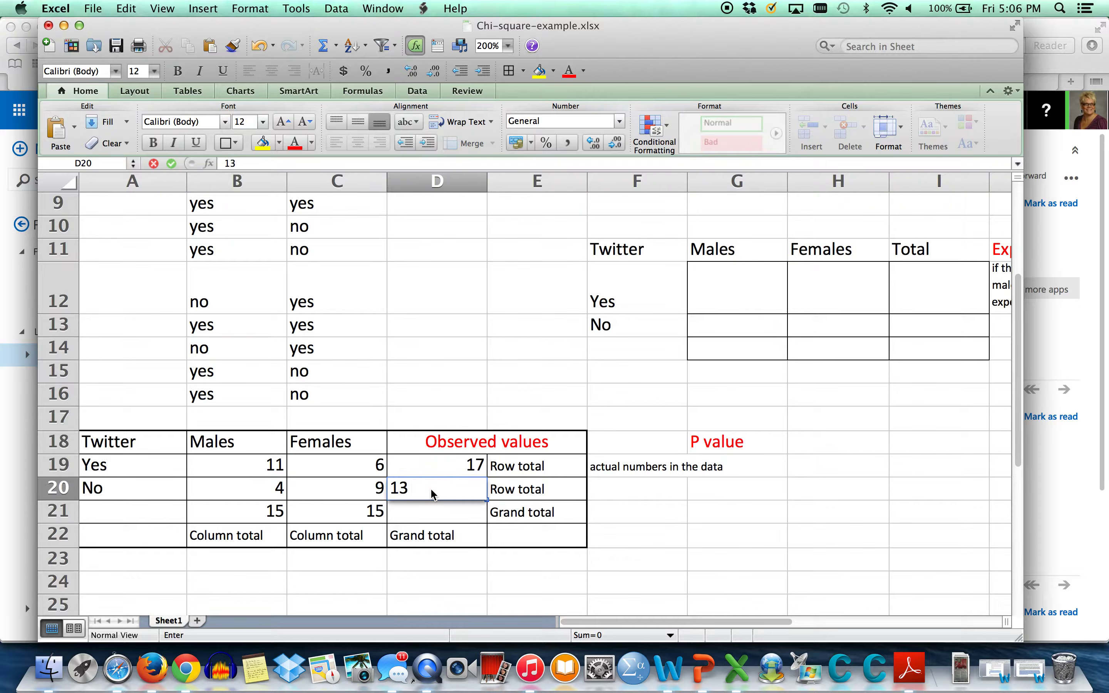
key(Return)
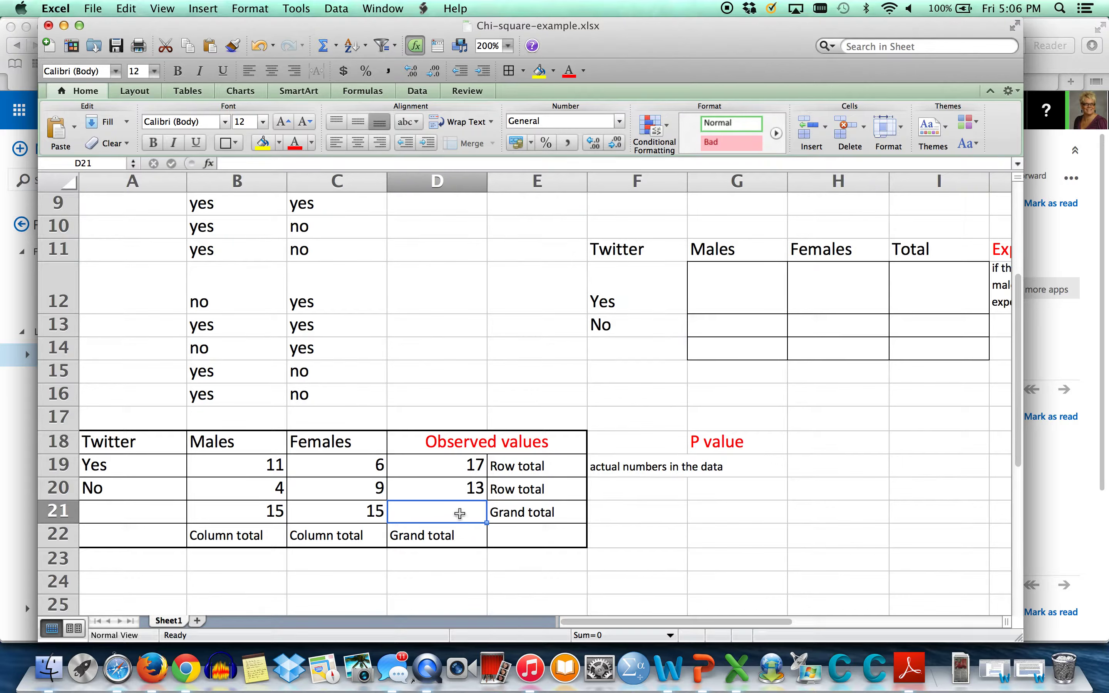
text(30)
key(Return)
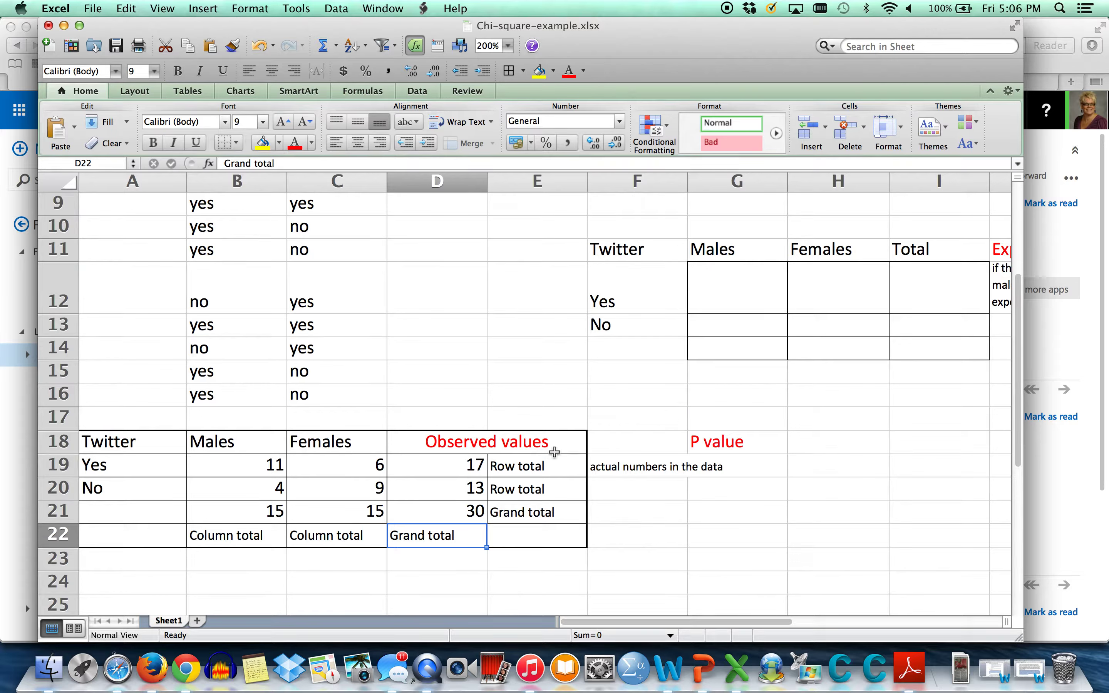
Fill the merged Observed values heading cell in row 18 with yellow
click(562, 443)
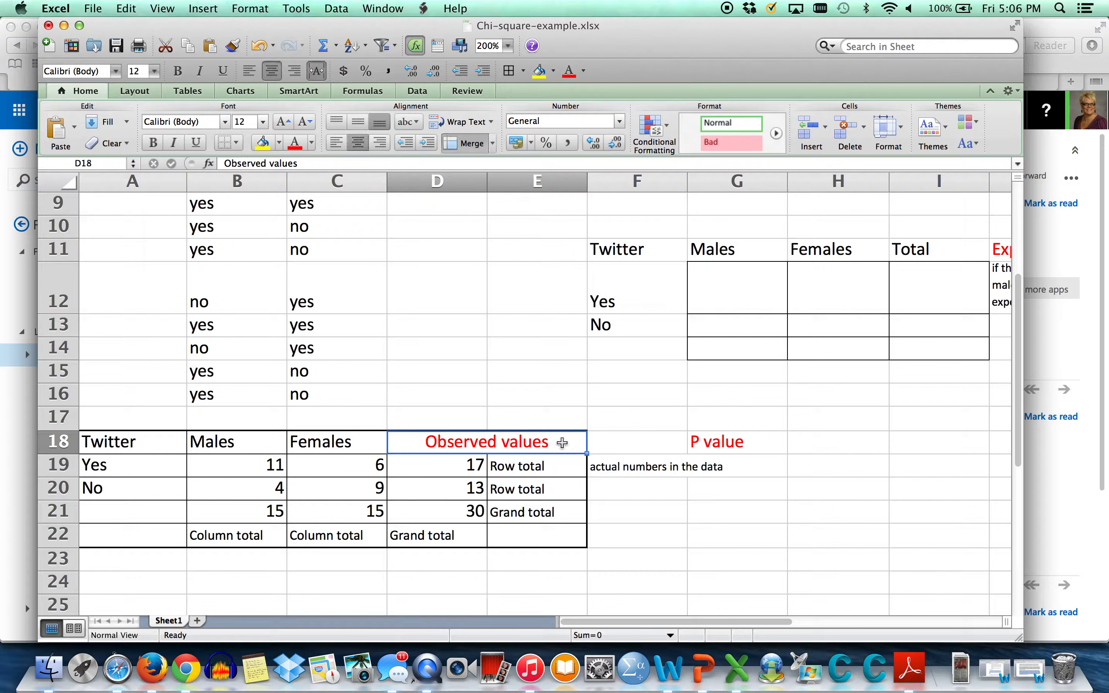
click(264, 145)
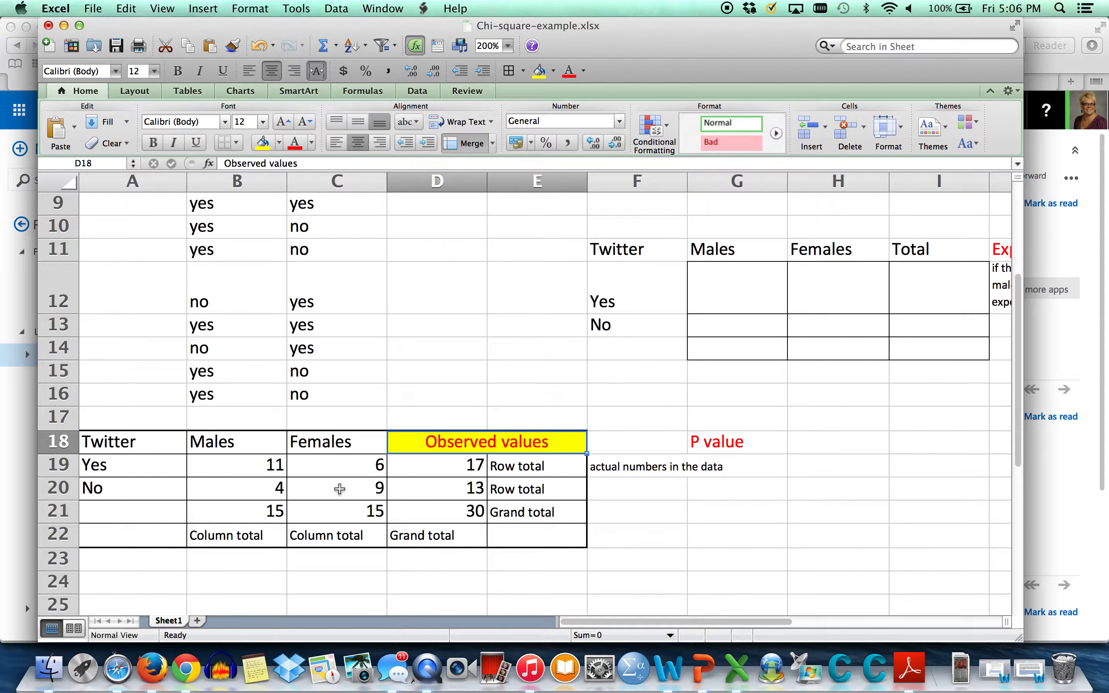
Begin the expected-value formula for Males/Yes in G12 by multiplying column total by row total: =b21*d19
scroll(385, 311, up, 5)
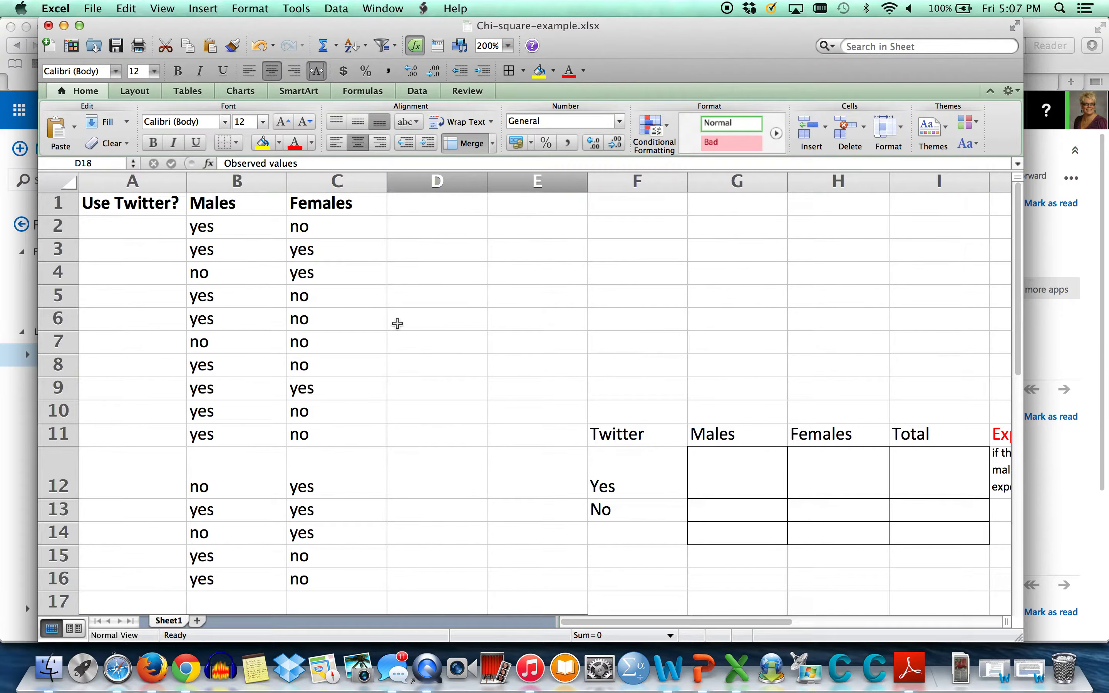
scroll(446, 305, down, 5)
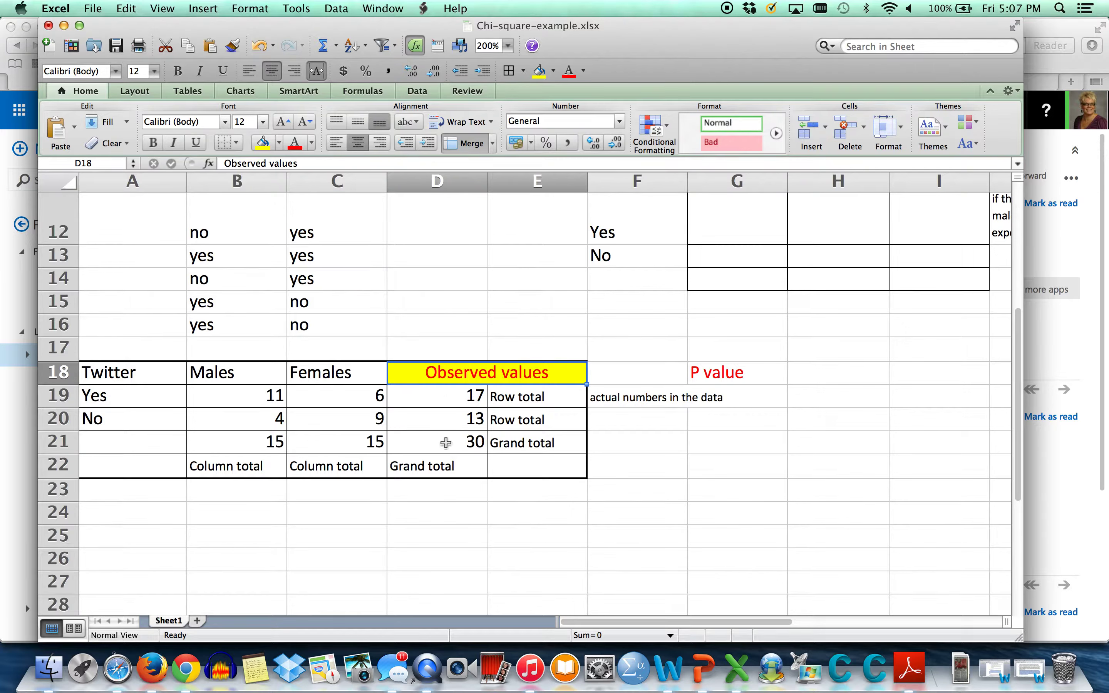
scroll(788, 345, up, 4)
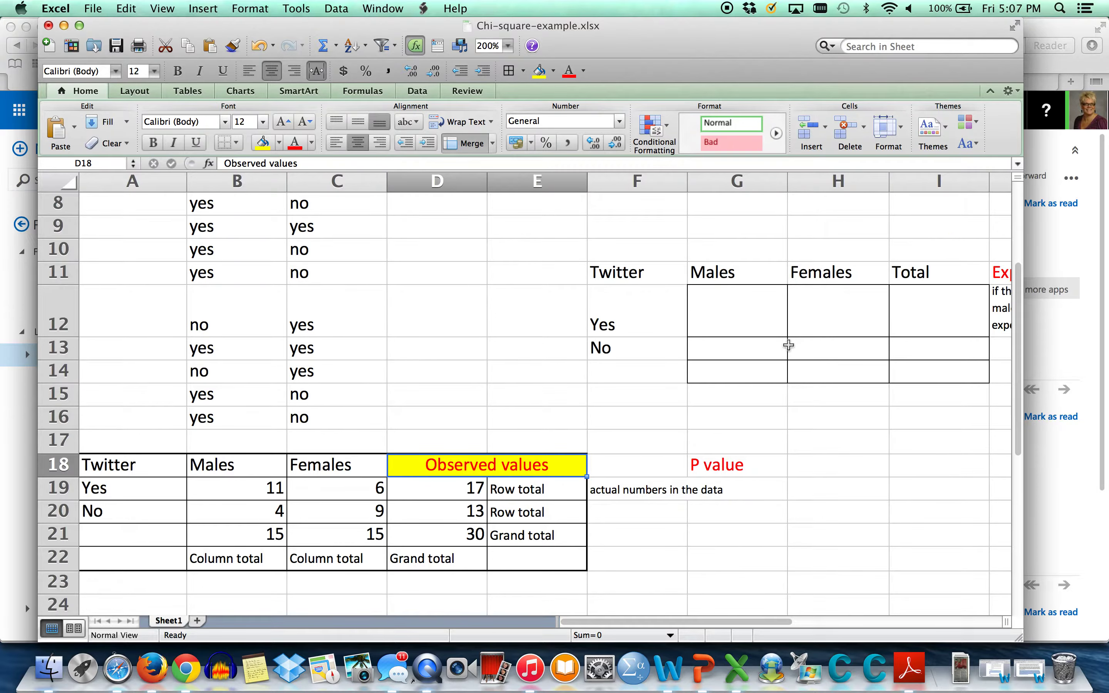
scroll(808, 350, right, 2)
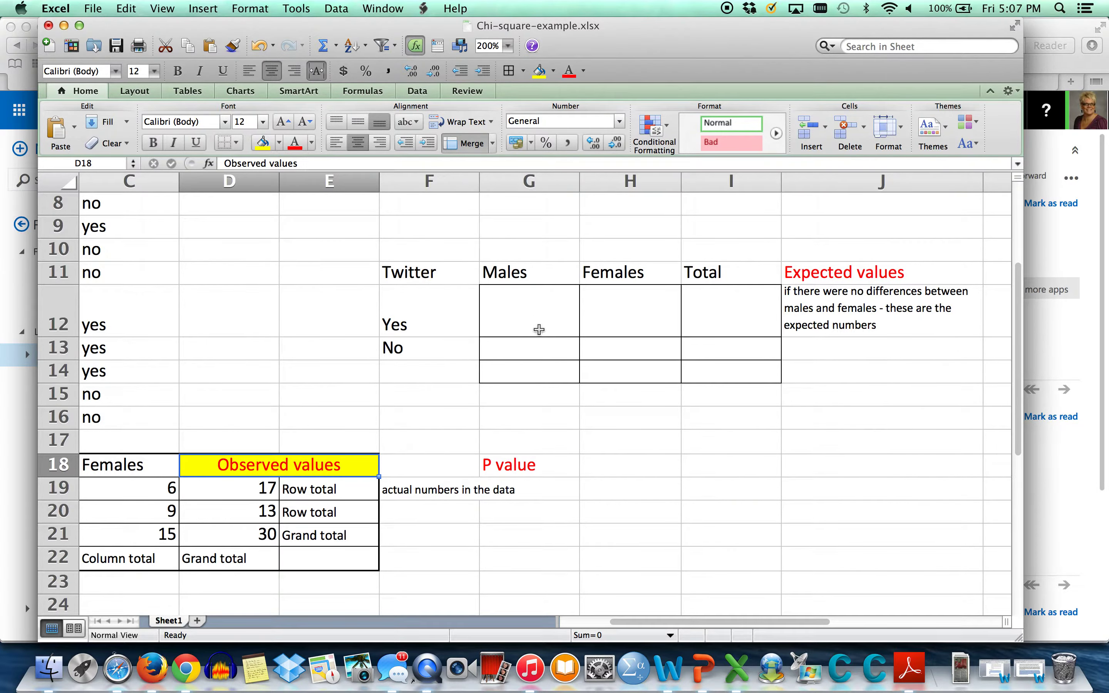
scroll(406, 360, left, 2)
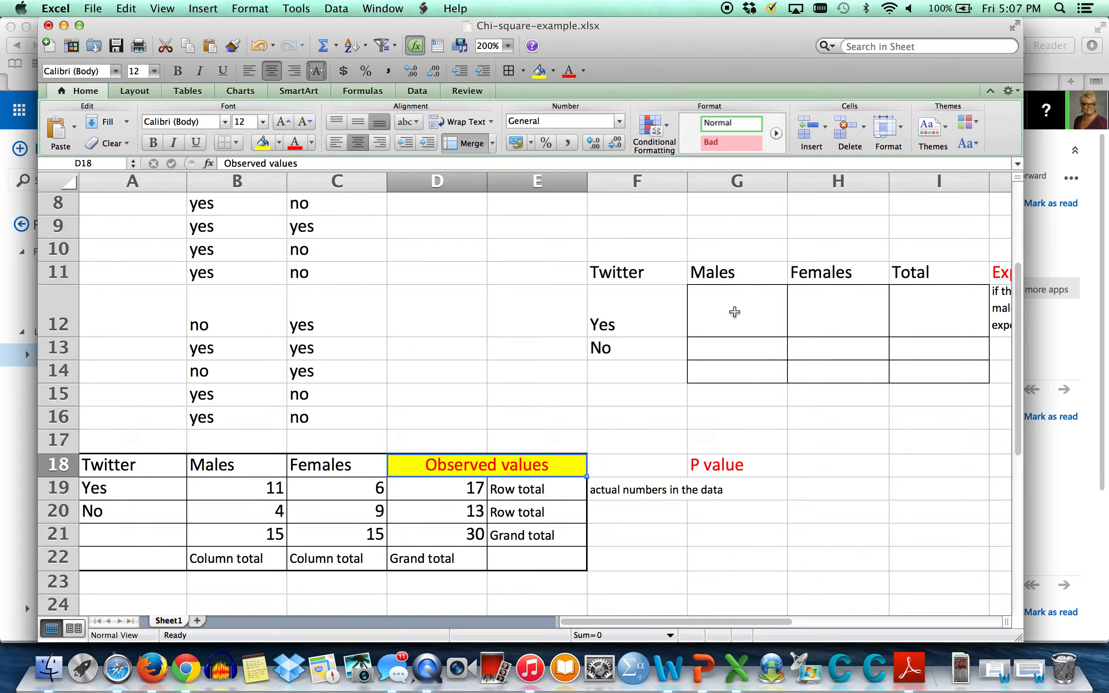
click(736, 313)
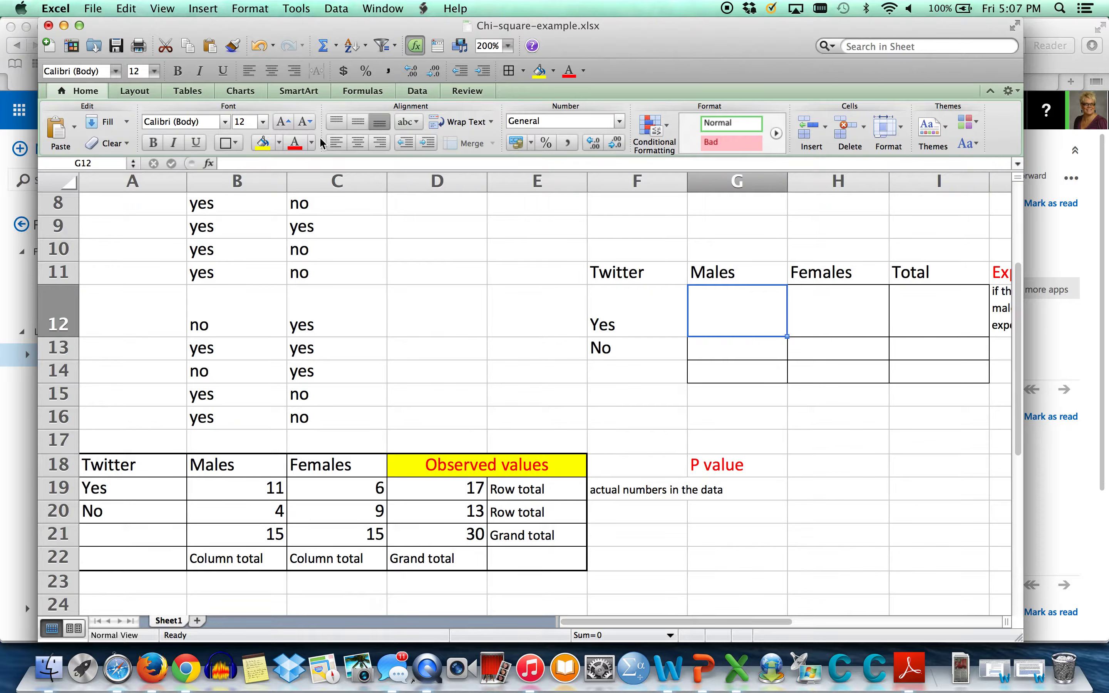
click(264, 166)
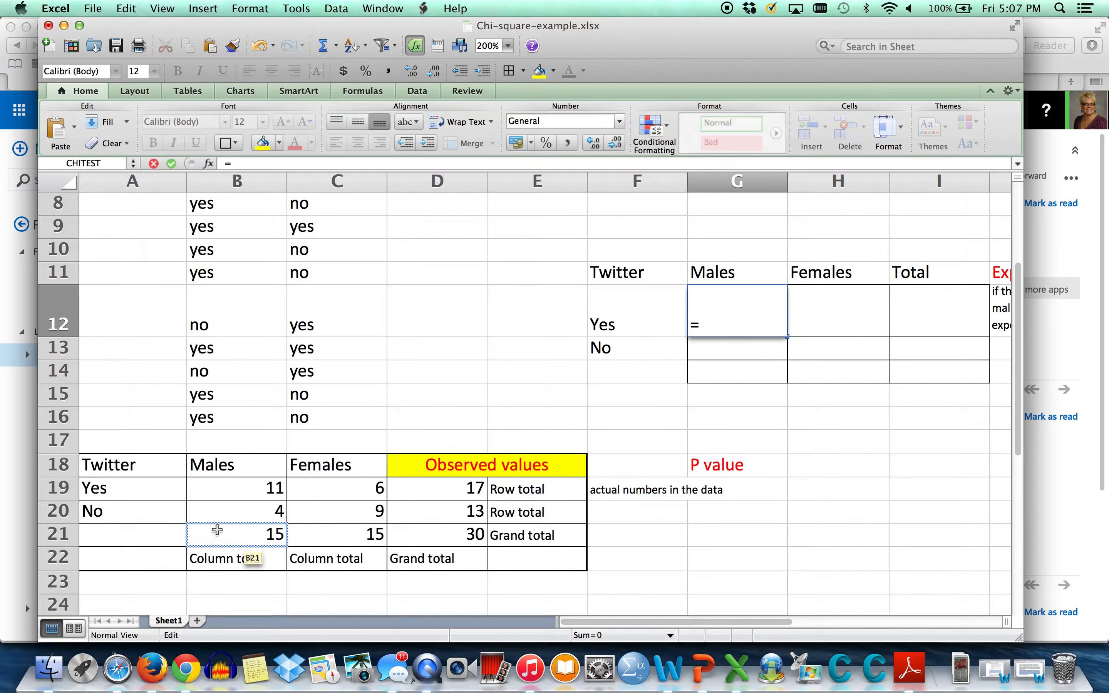
text(b21)
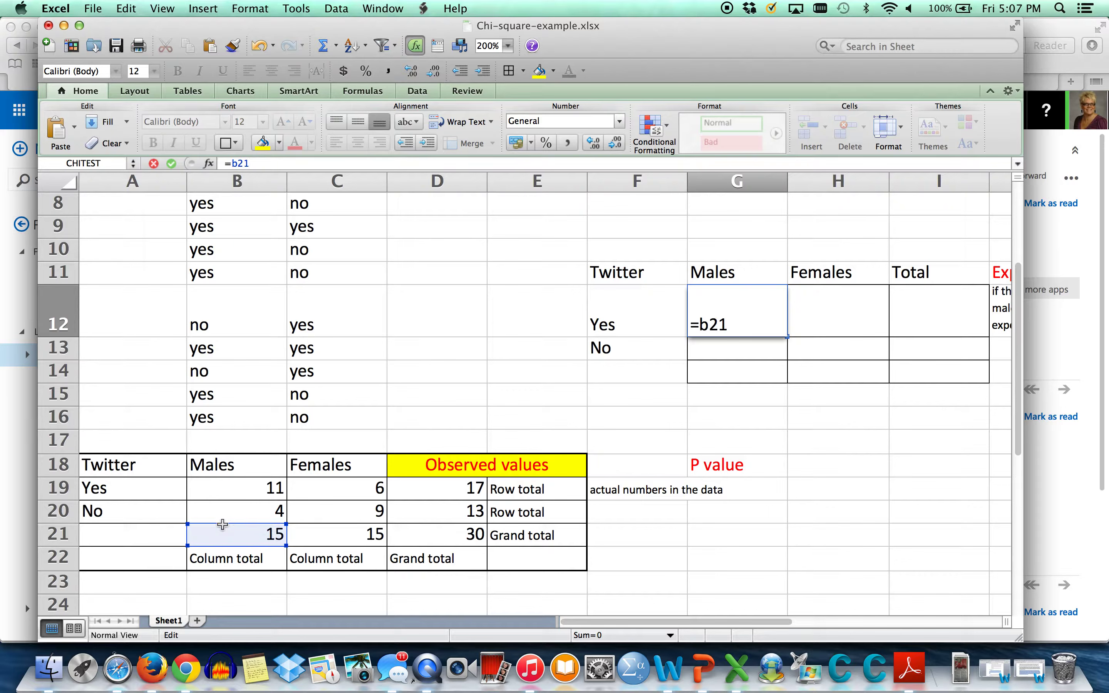
text(*)
text(d19)
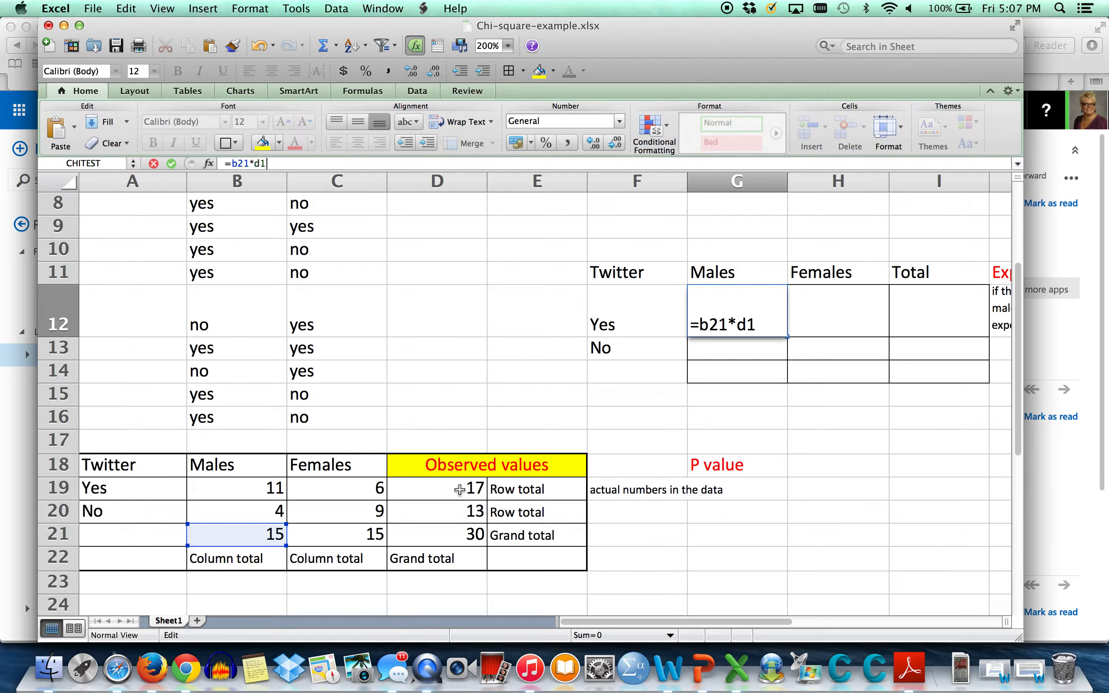